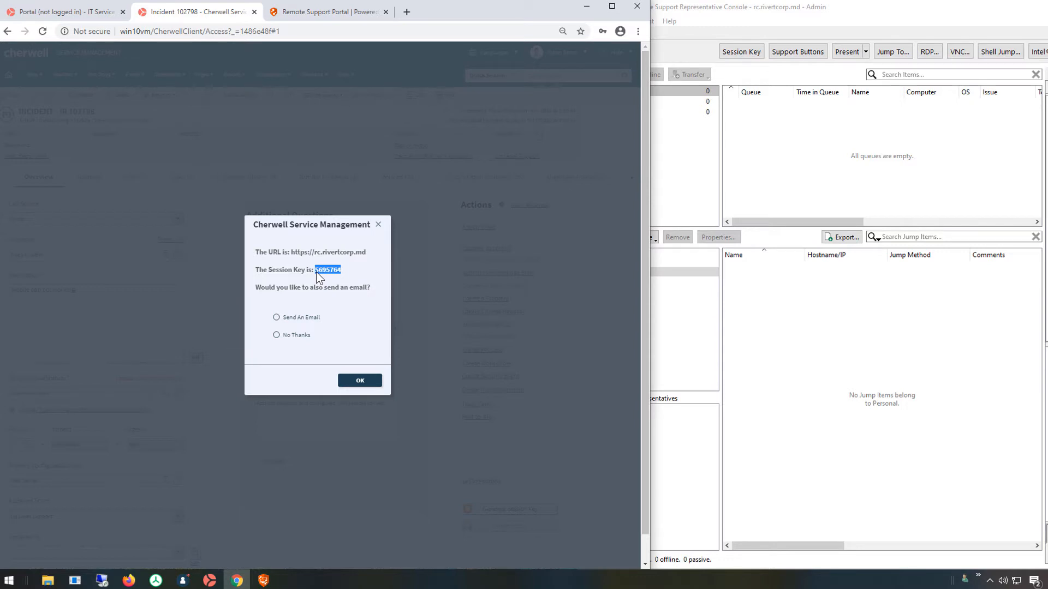
Send the customer the generated e-mail with the remote support link and session key.
{"action": "left_click", "coordinate": [300, 319]}
{"action": "left_click", "coordinate": [357, 381]}
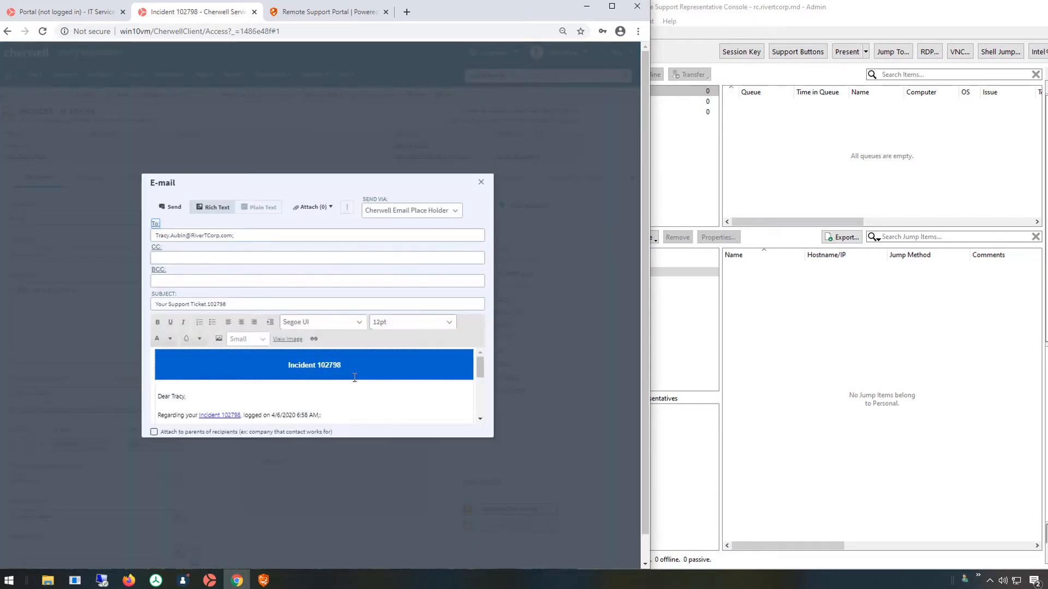
{"action": "scroll", "coordinate": [355, 378], "scroll_direction": "down", "scroll_amount": 5}
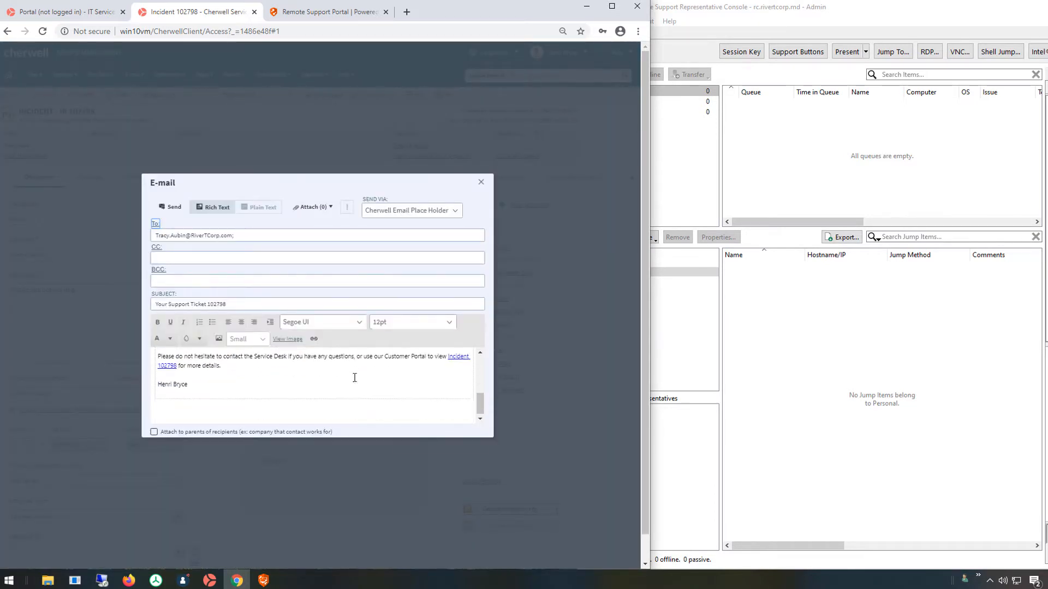
{"action": "scroll", "coordinate": [354, 377], "scroll_direction": "up", "scroll_amount": 4}
{"action": "scroll", "coordinate": [355, 378], "scroll_direction": "up", "scroll_amount": 1}
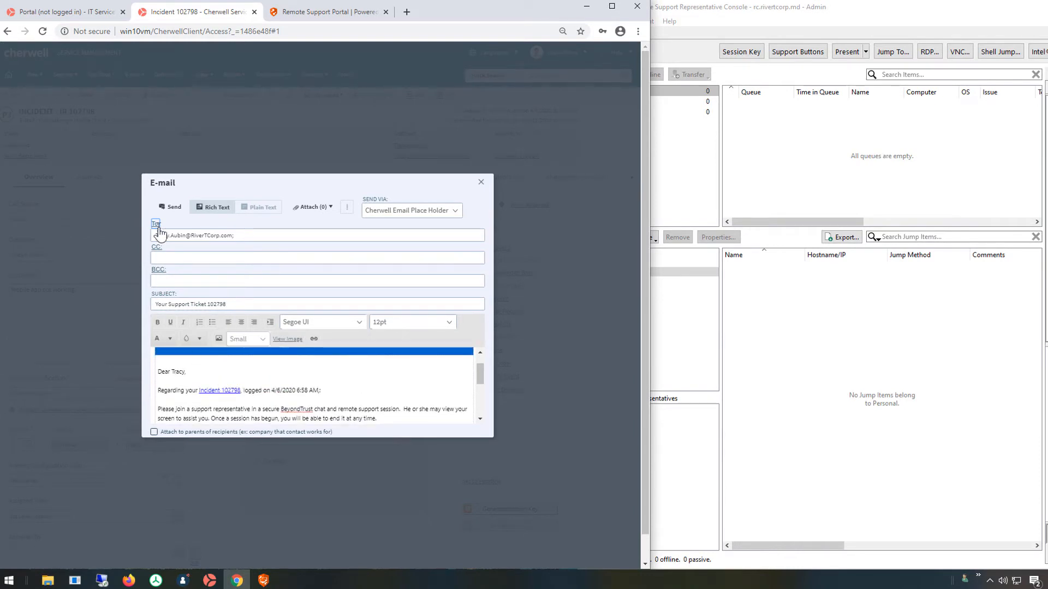
{"action": "left_click", "coordinate": [172, 213]}
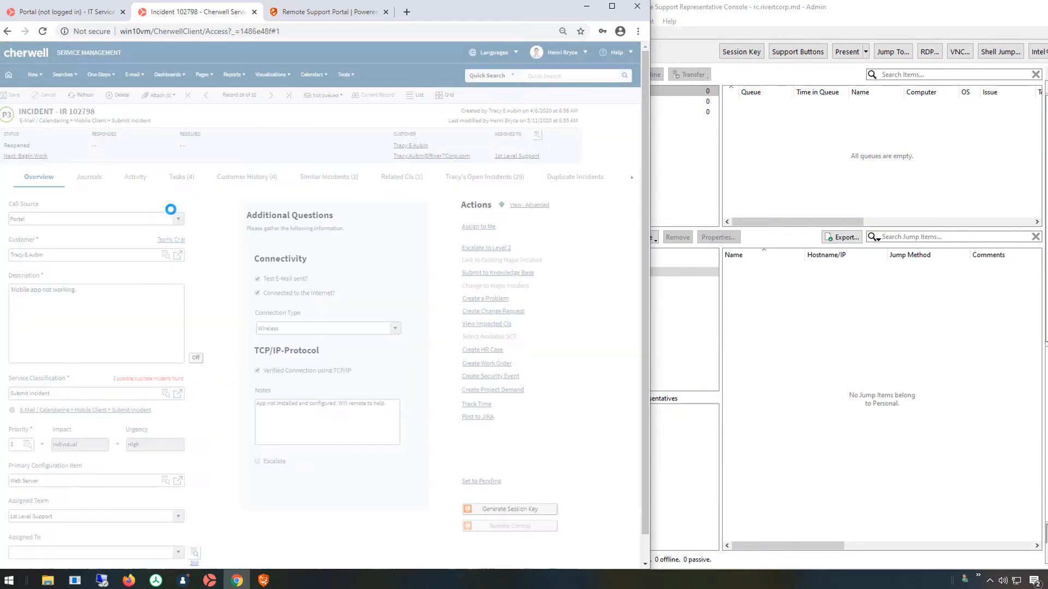
Paste the session key into the BeyondTrust portal, submit it, and agree to start the session.
{"action": "left_click", "coordinate": [311, 11]}
{"action": "left_click", "coordinate": [189, 196]}
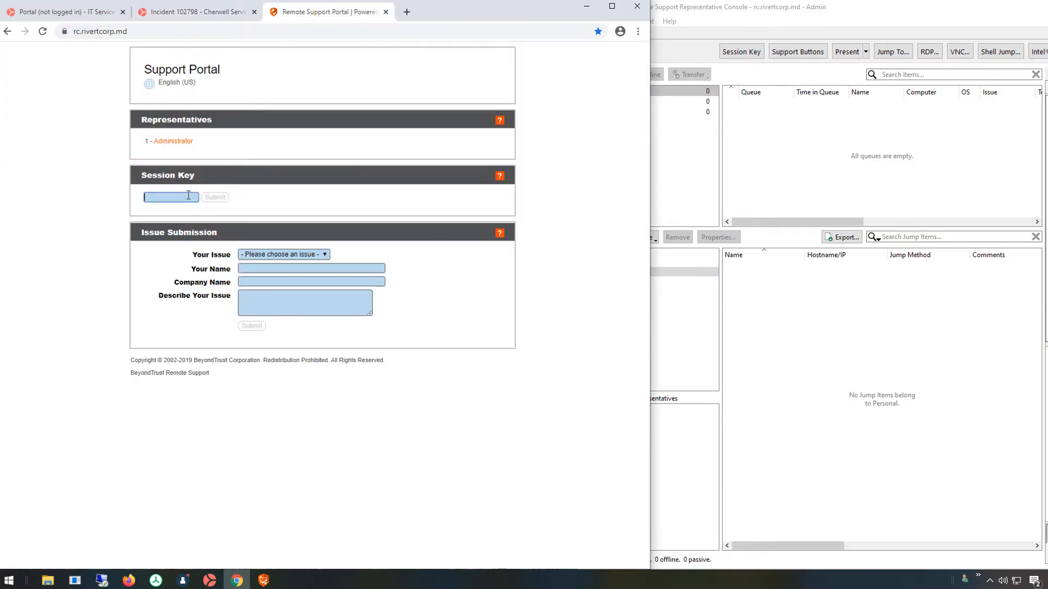
{"action": "type", "text": "5695764"}
{"action": "left_click", "coordinate": [213, 199]}
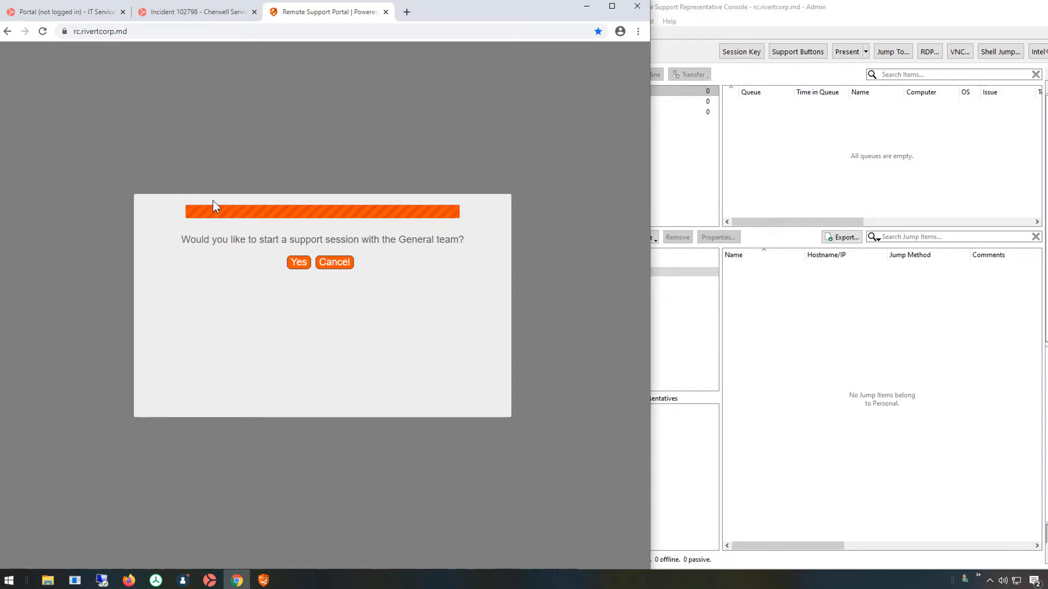
{"action": "left_click", "coordinate": [299, 263]}
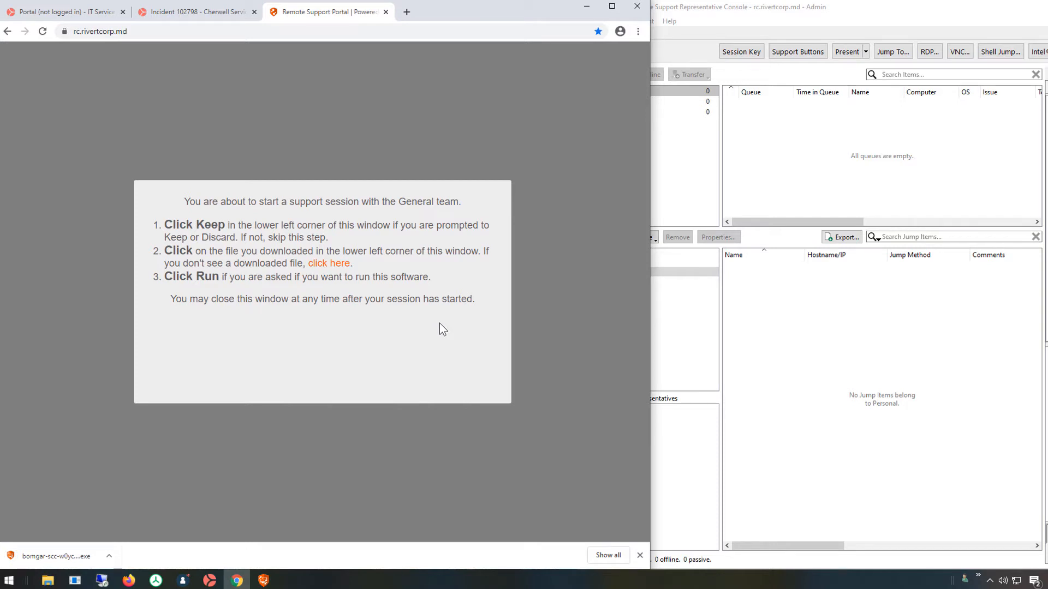
Run the downloaded bomgar customer client and close the portal page.
{"action": "left_click", "coordinate": [57, 554]}
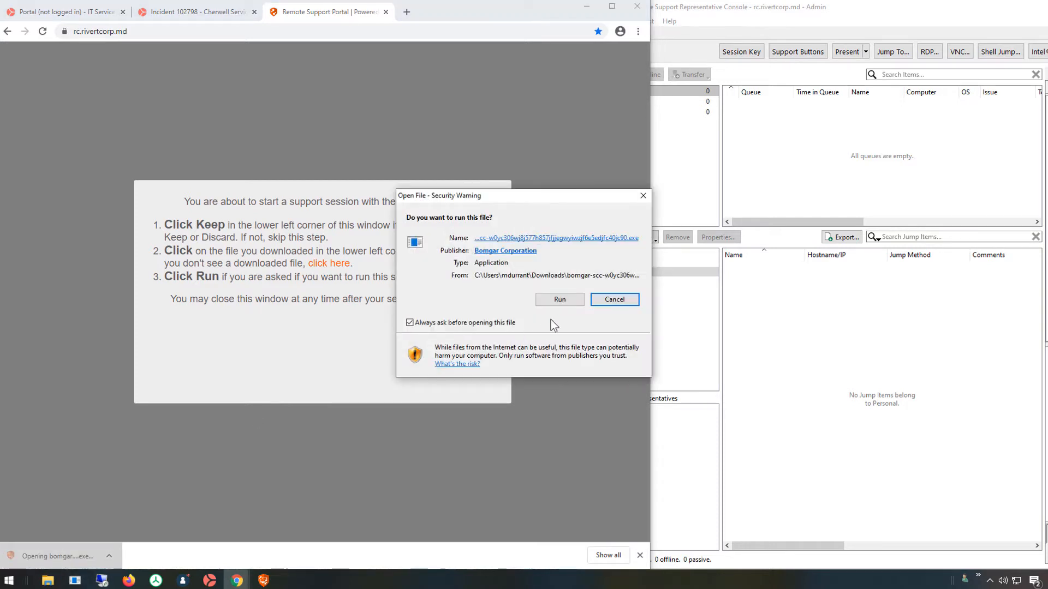
{"action": "left_click", "coordinate": [568, 304]}
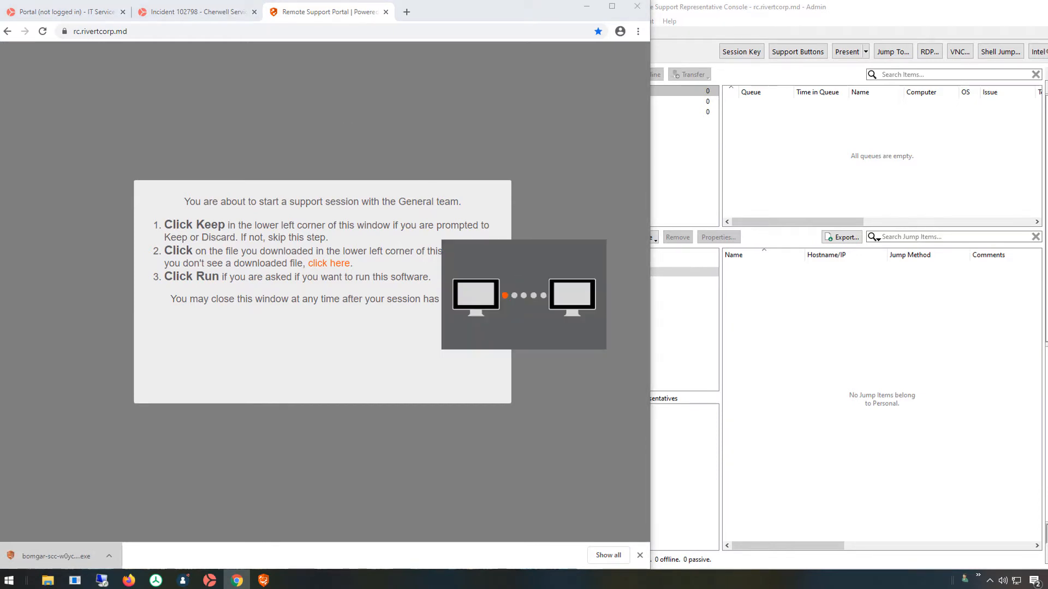
{"action": "left_click", "coordinate": [385, 12]}
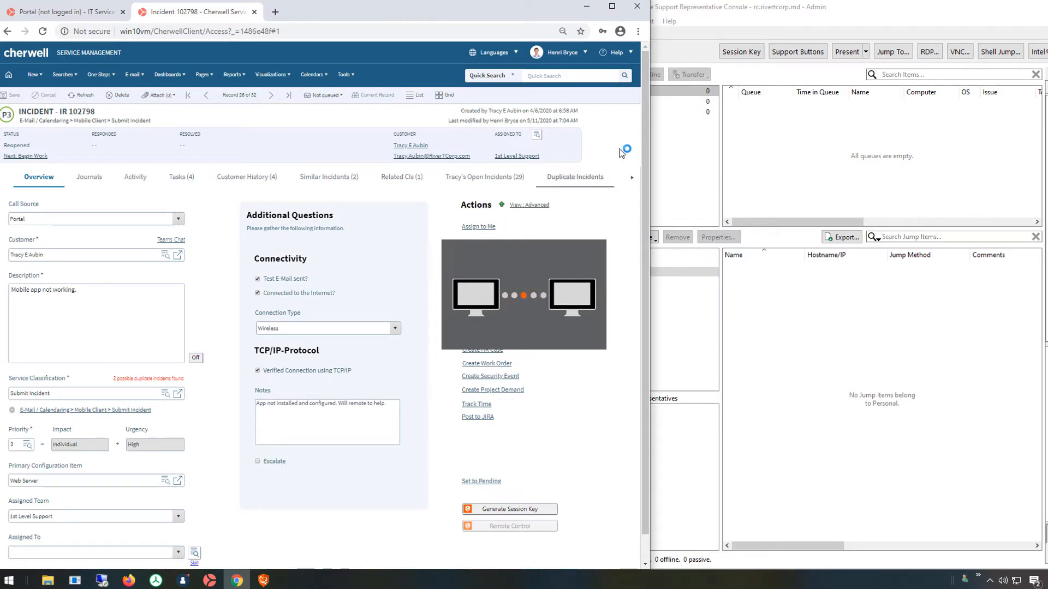
Accept the WIN10VM customer request waiting in the General queue of the Representative Console.
{"action": "left_click", "coordinate": [825, 190]}
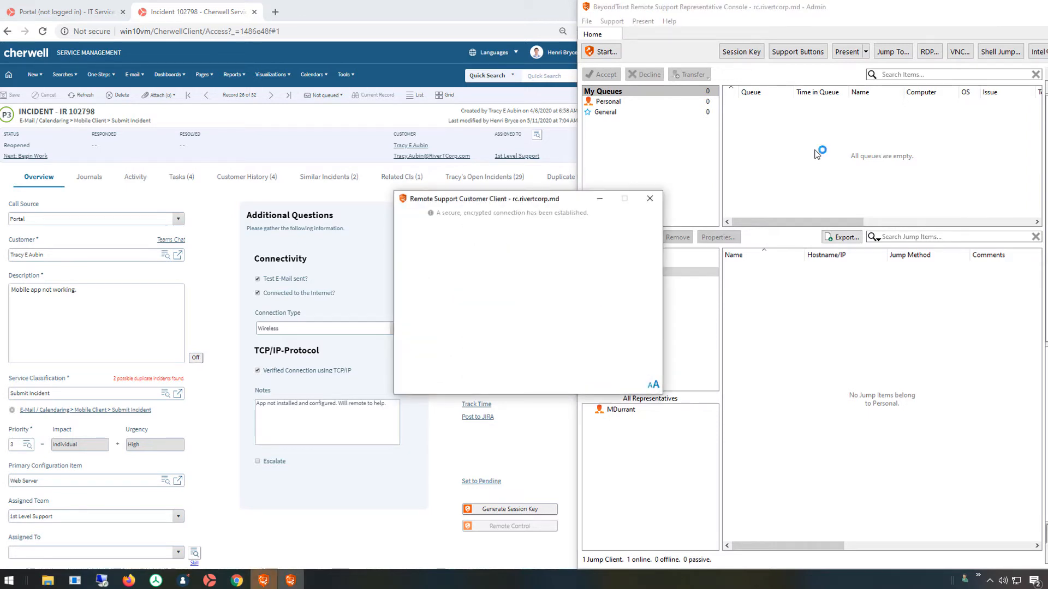
{"action": "left_click_drag", "start_coordinate": [538, 202], "coordinate": [307, 227]}
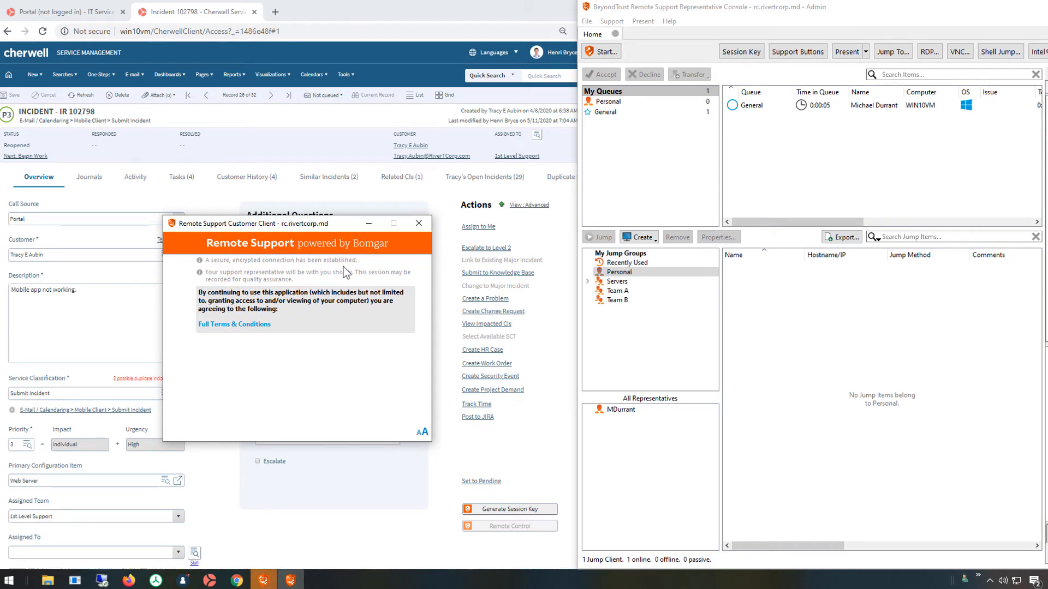
{"action": "left_click", "coordinate": [764, 107]}
{"action": "double_click", "coordinate": [765, 107]}
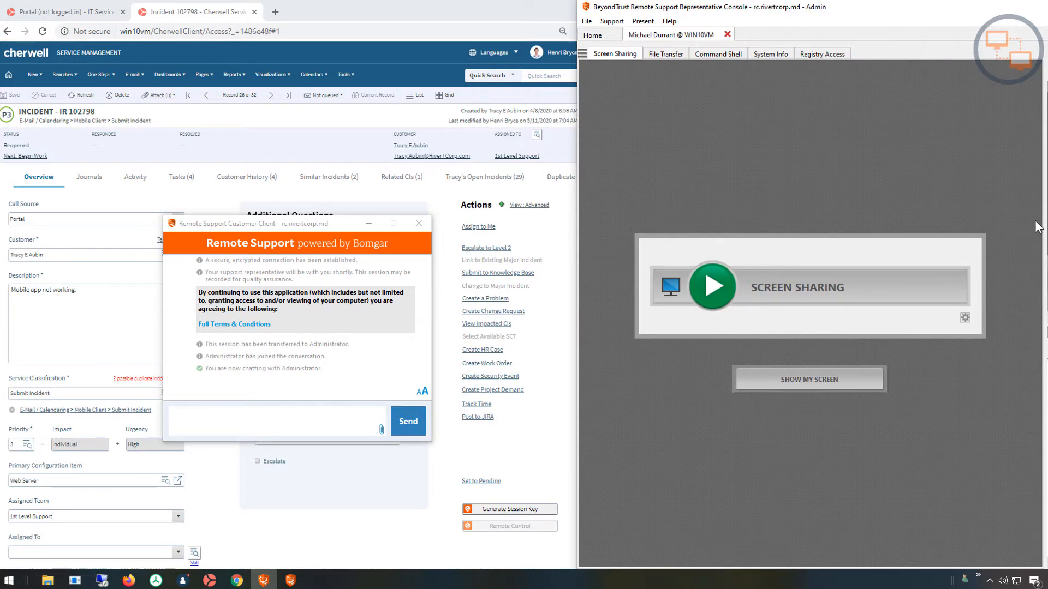
Send the customer the Greetings canned chat message.
{"action": "left_click_drag", "start_coordinate": [900, 11], "coordinate": [754, 11]}
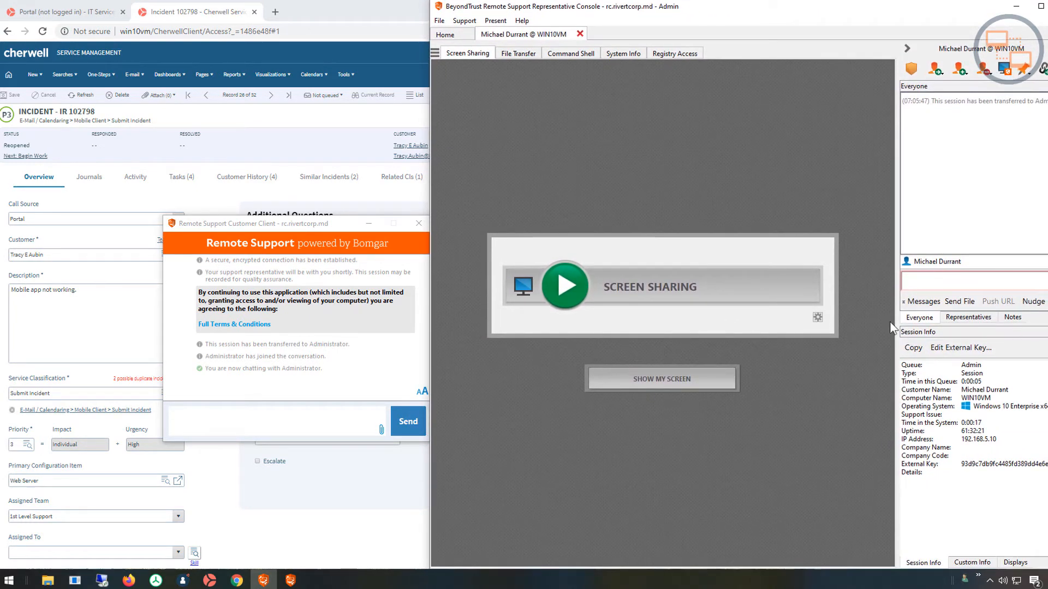
{"action": "left_click", "coordinate": [922, 301]}
{"action": "left_click", "coordinate": [812, 209]}
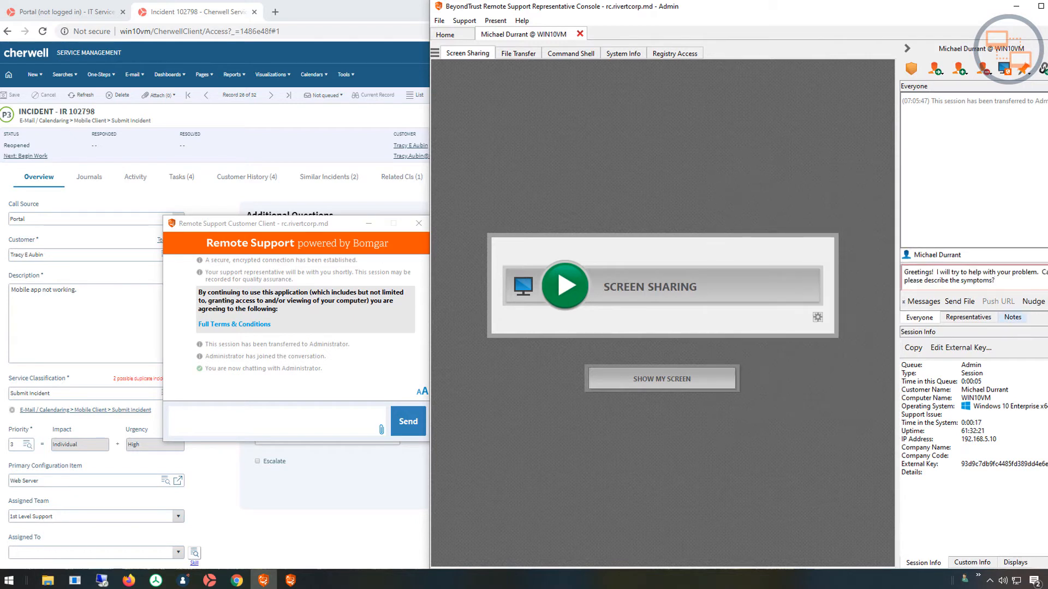
{"action": "key", "text": "Return"}
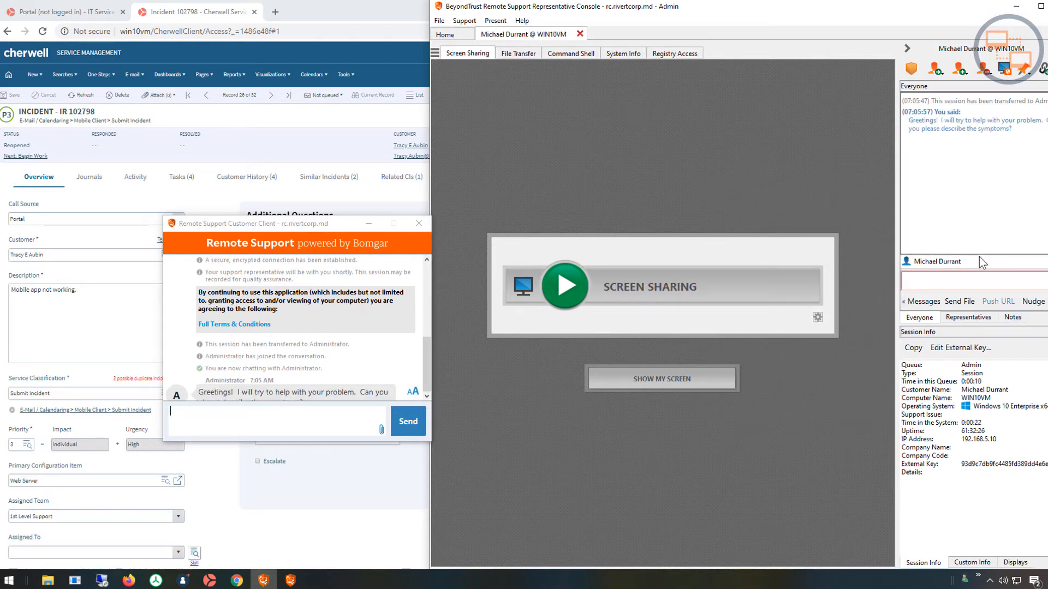
Reply 'please help' from the customer client, view the customer's screen, then end the session.
{"action": "left_click", "coordinate": [253, 428]}
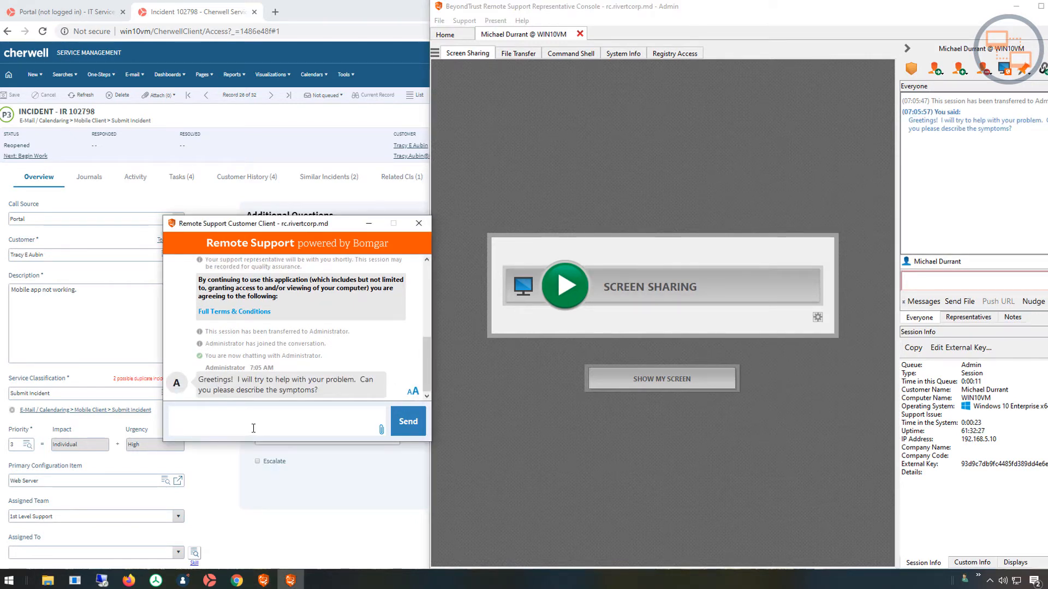
{"action": "type", "text": "please help"}
{"action": "key", "text": "Return"}
{"action": "left_click", "coordinate": [599, 279]}
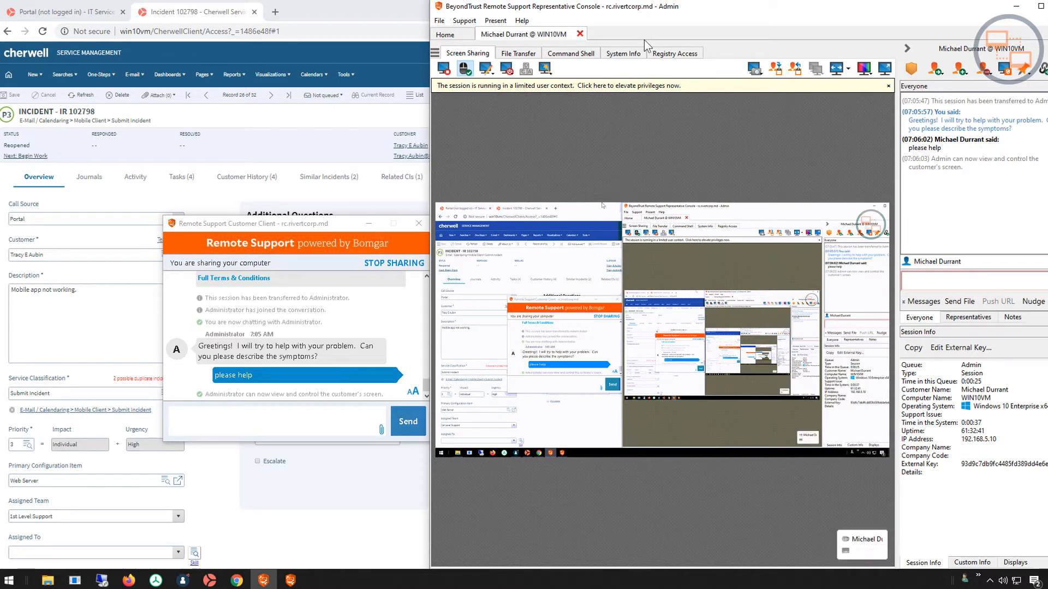
{"action": "left_click", "coordinate": [579, 34]}
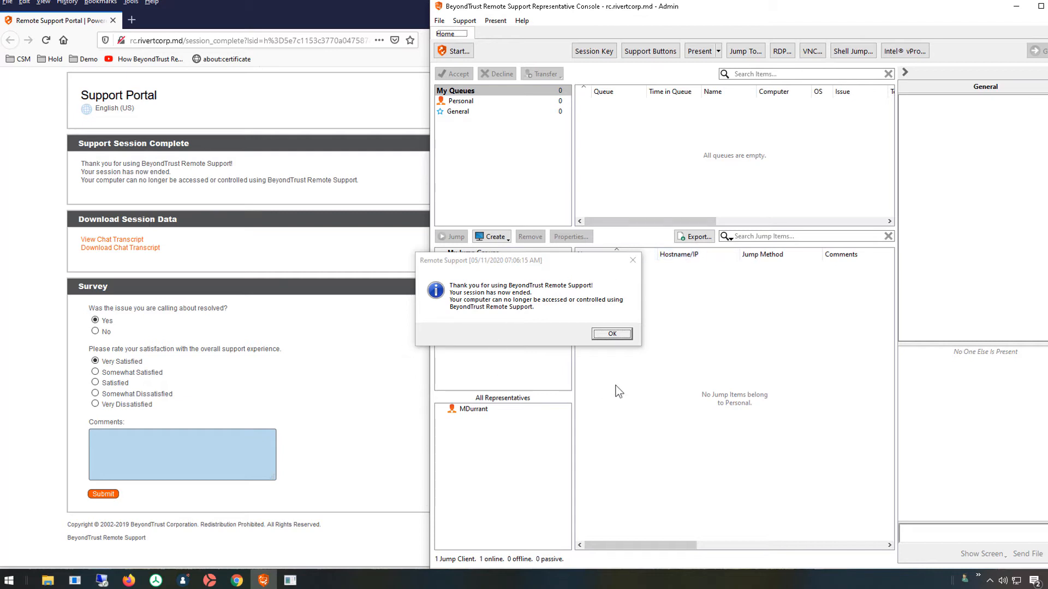
Dismiss the session-ended message, submit the survey, close the page, and return to incident 102798.
{"action": "left_click", "coordinate": [627, 330]}
{"action": "left_click", "coordinate": [356, 403]}
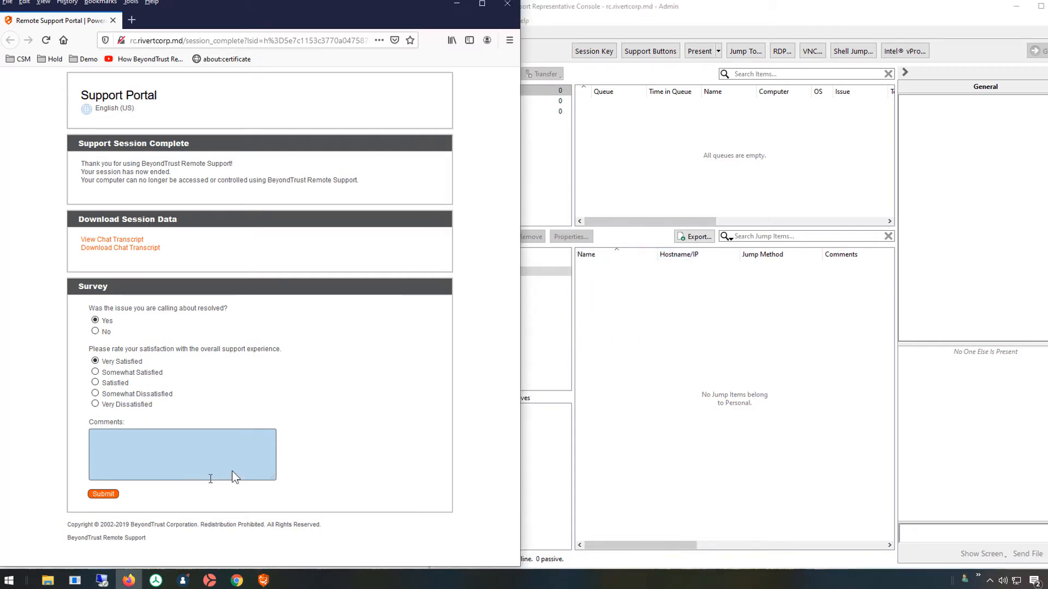
{"action": "left_click", "coordinate": [104, 494]}
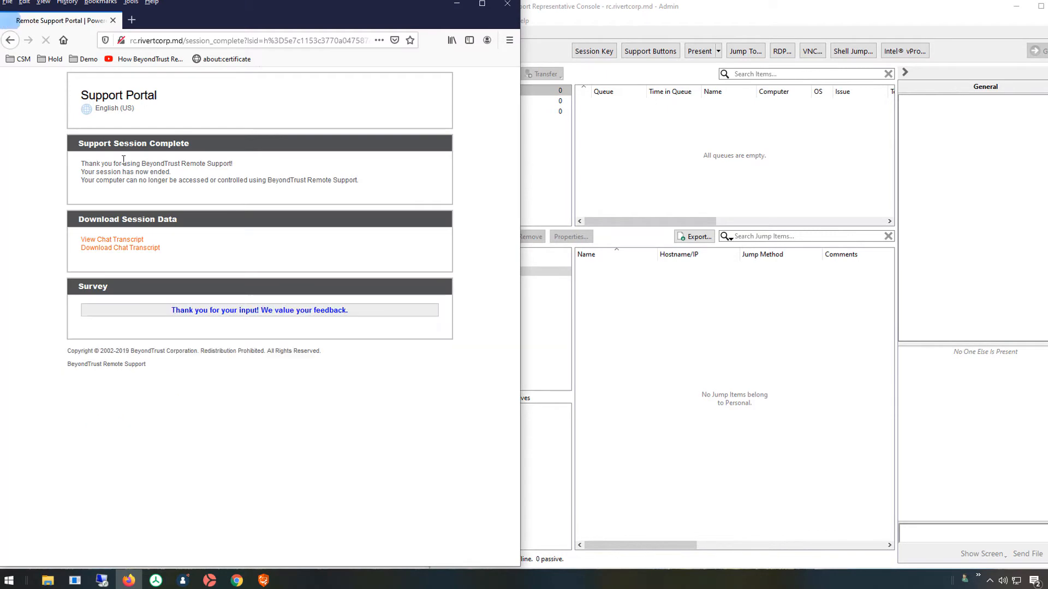
{"action": "left_click", "coordinate": [113, 20]}
{"action": "left_click", "coordinate": [372, 528]}
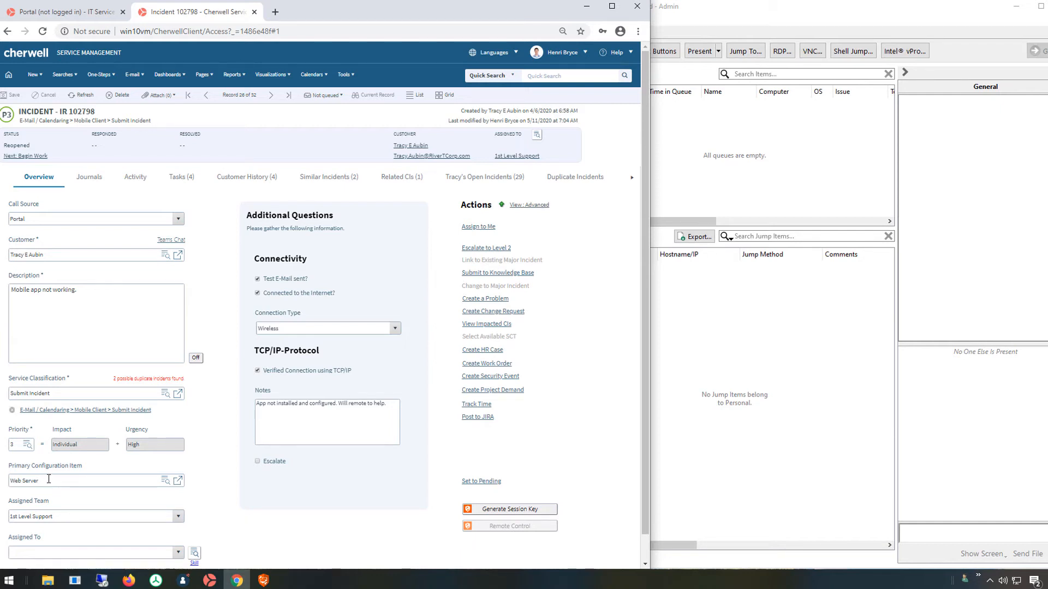
Highlight the Web Server configuration item value on incident 102798.
{"action": "left_click_drag", "start_coordinate": [50, 483], "coordinate": [2, 488]}
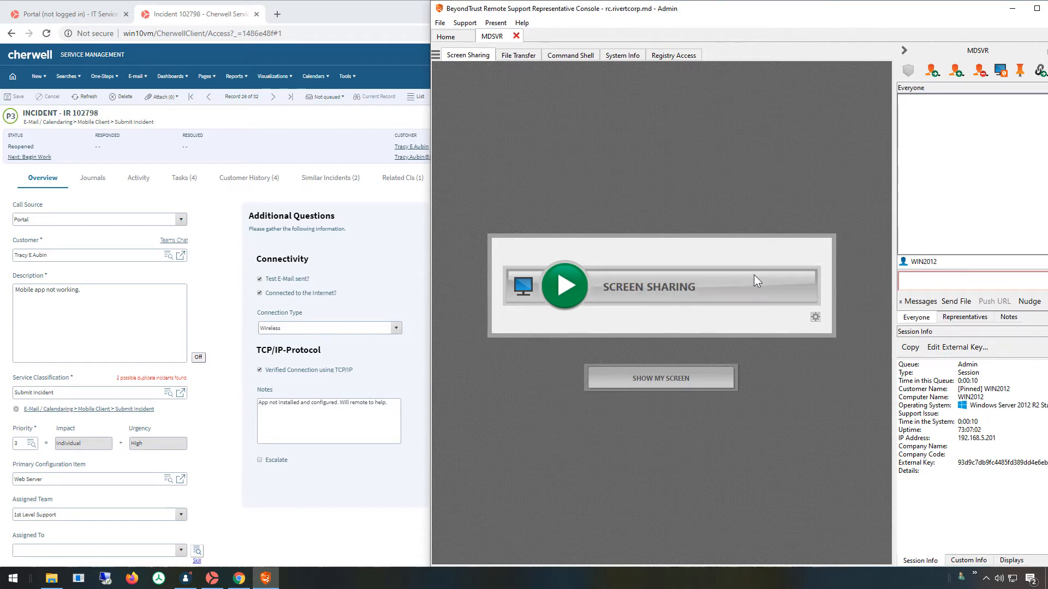
Screen-share the MDSVR server's desktop, then close and end the MDSVR session.
{"action": "left_click", "coordinate": [683, 300]}
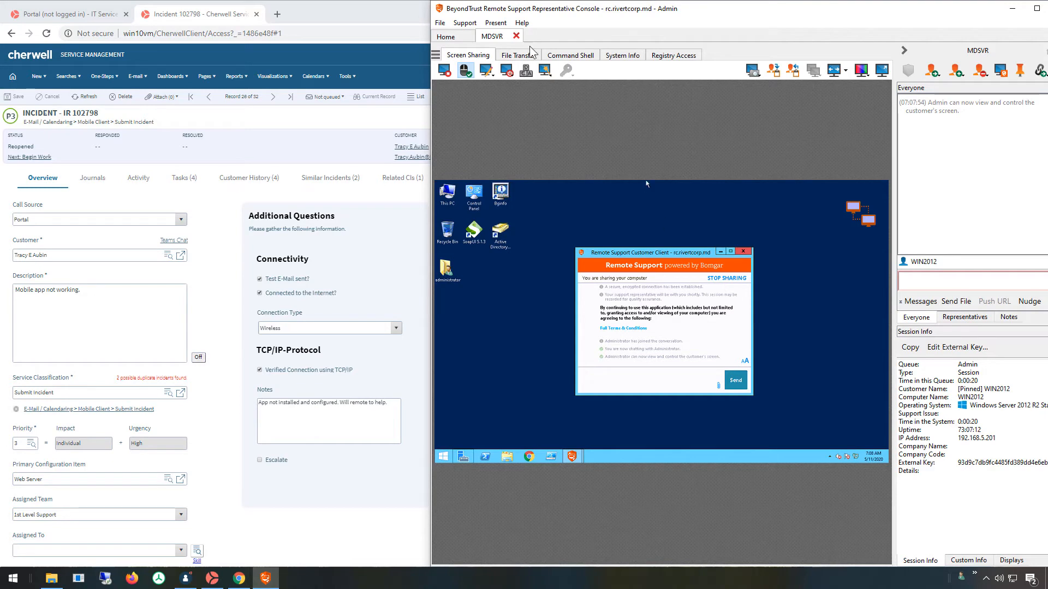
{"action": "left_click", "coordinate": [516, 36]}
{"action": "left_click", "coordinate": [687, 265]}
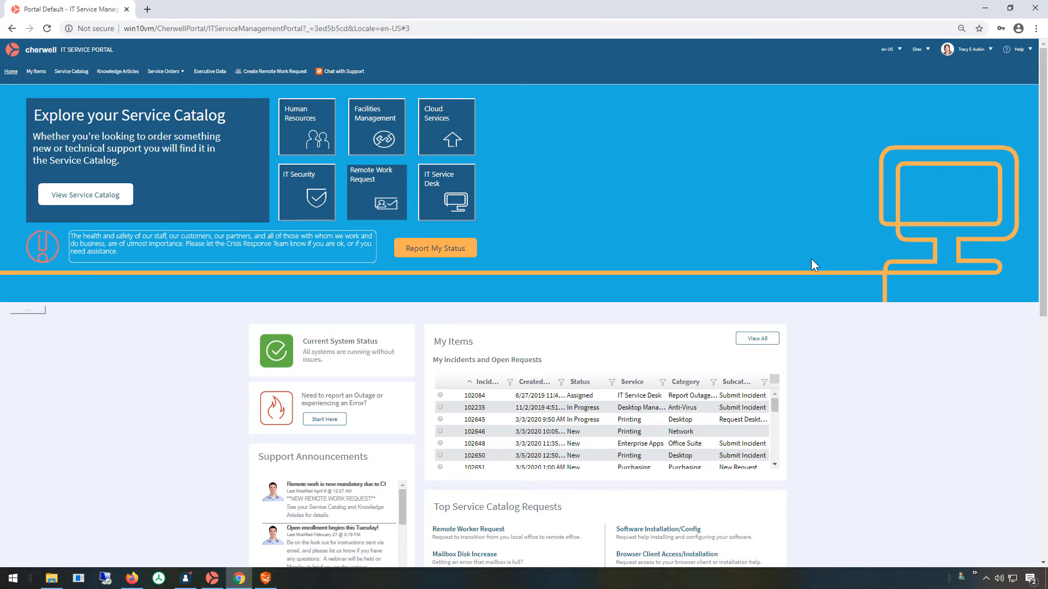
Open incident 102084 from My Items and choose Chat With Support.
{"action": "left_click", "coordinate": [521, 395]}
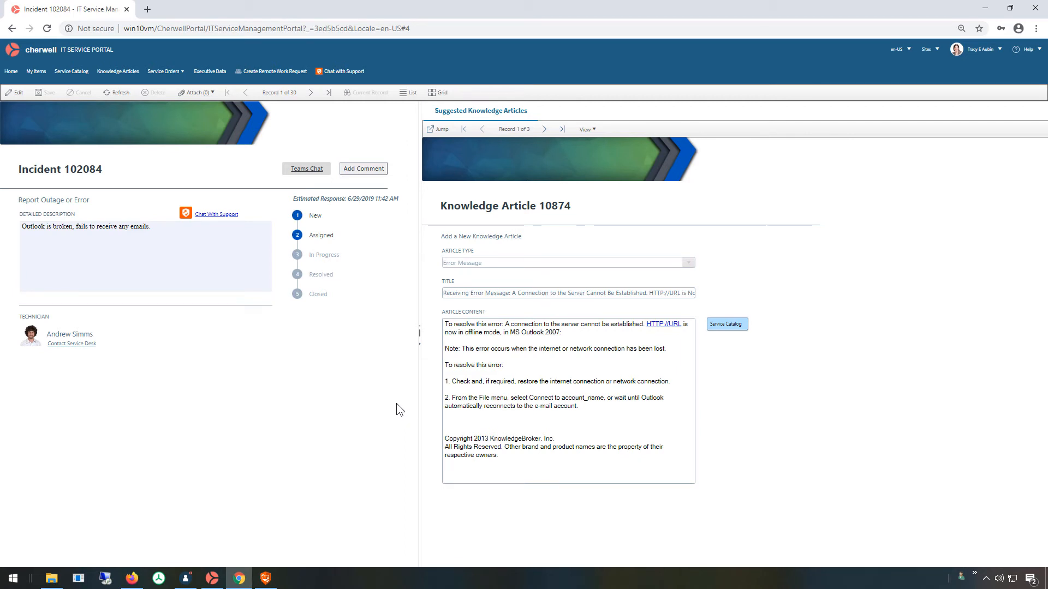
{"action": "left_click", "coordinate": [216, 215]}
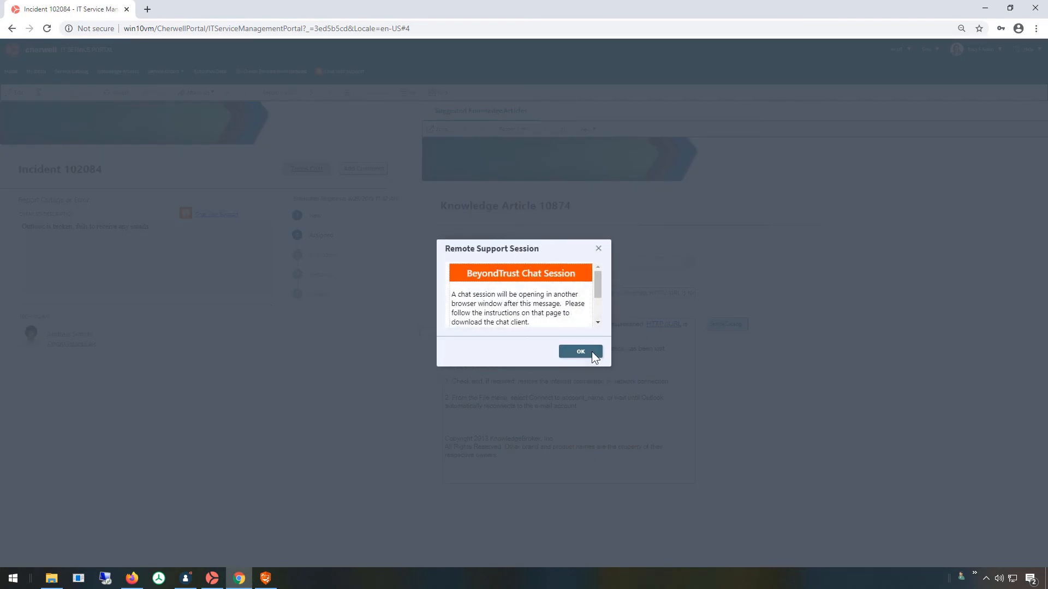
Acknowledge the notice, start a General-team session, and run the downloaded bomgar client.
{"action": "left_click", "coordinate": [593, 352]}
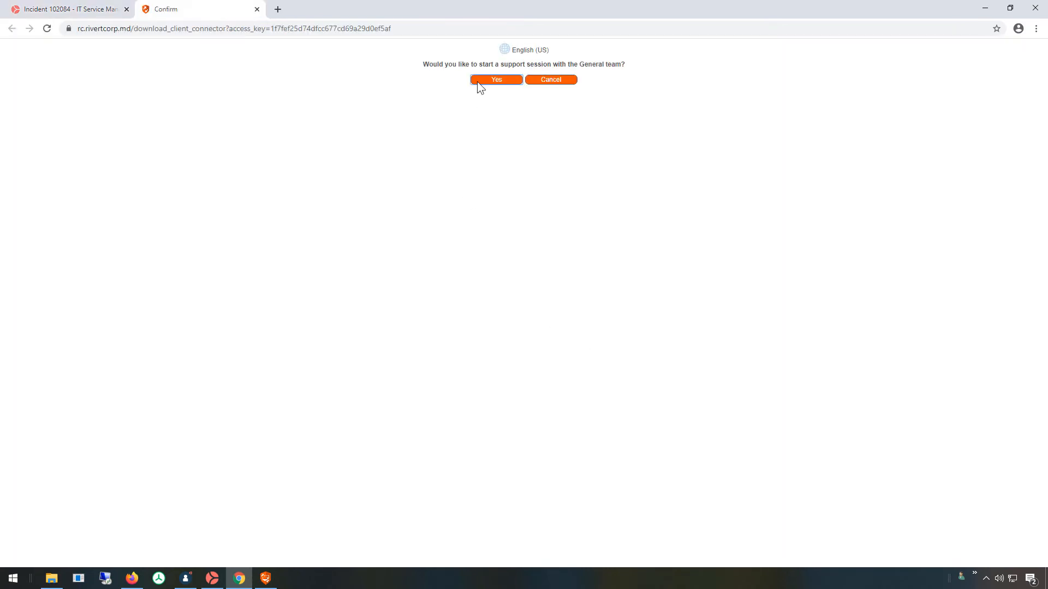
{"action": "left_click", "coordinate": [477, 82]}
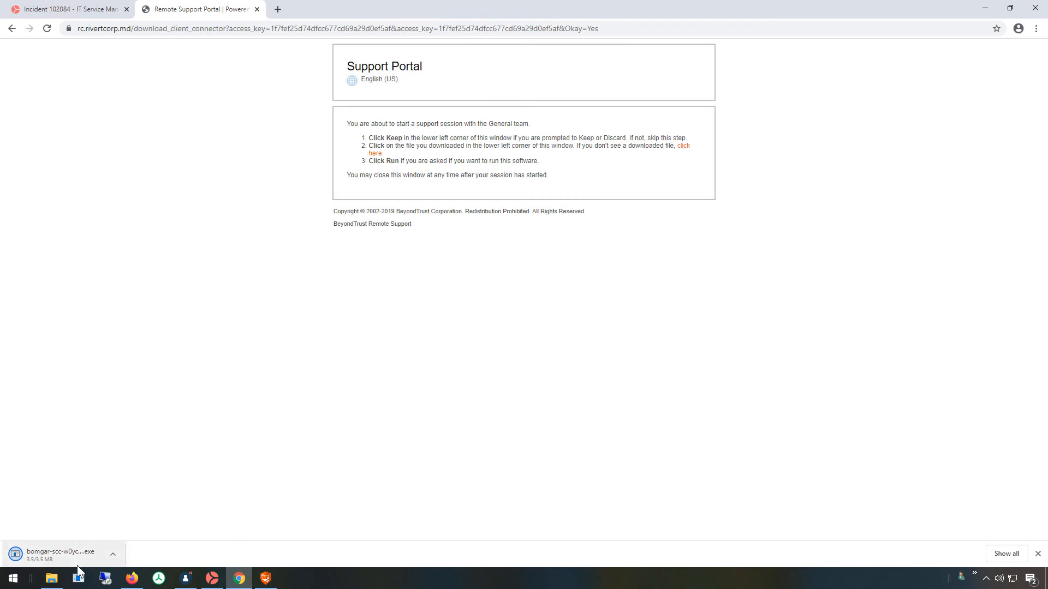
{"action": "left_click", "coordinate": [60, 555]}
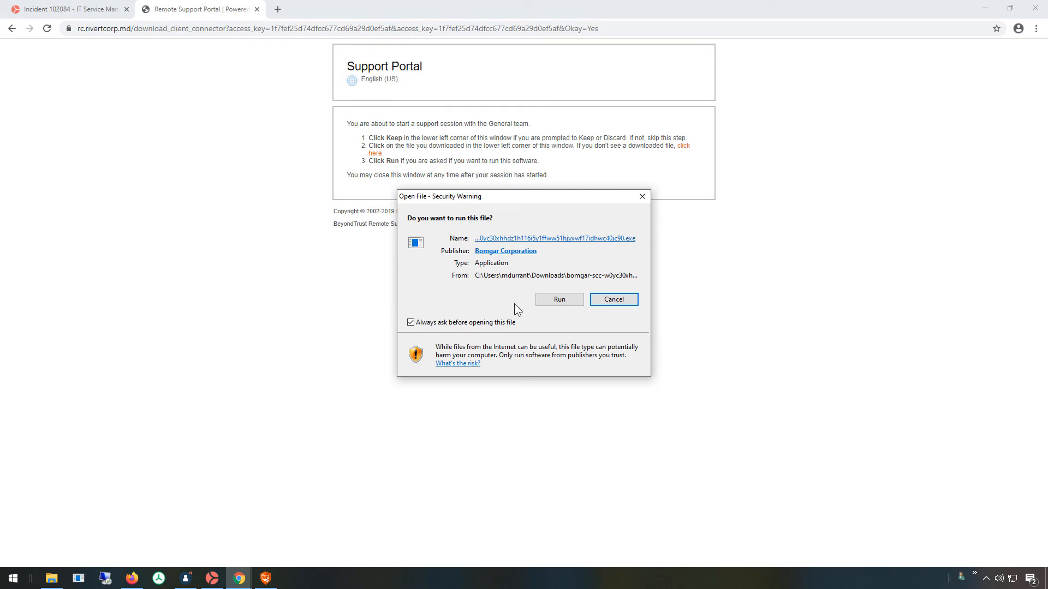
{"action": "left_click", "coordinate": [540, 302]}
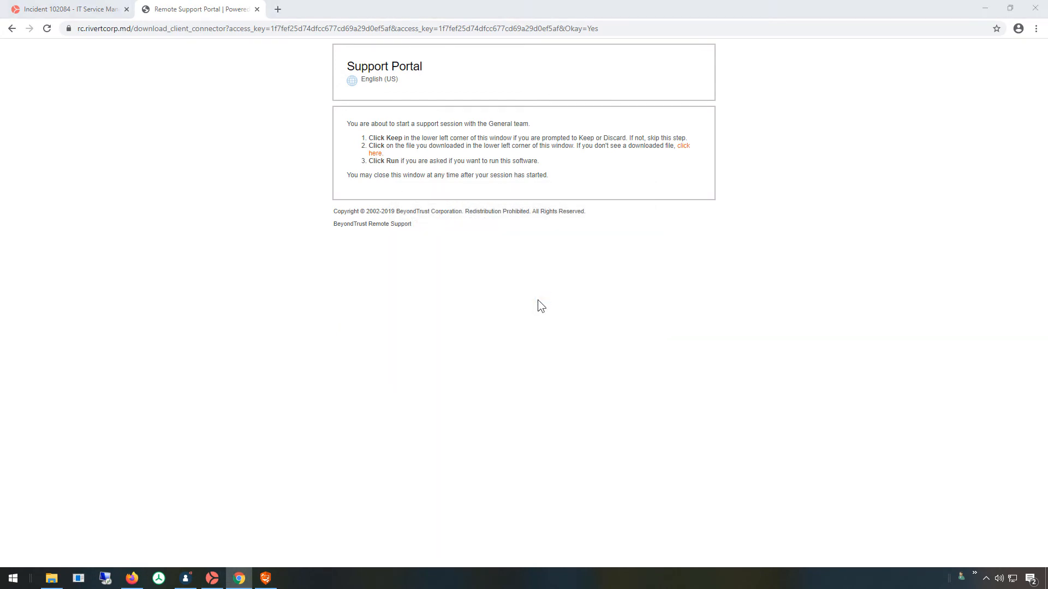
{"action": "left_click", "coordinate": [265, 579]}
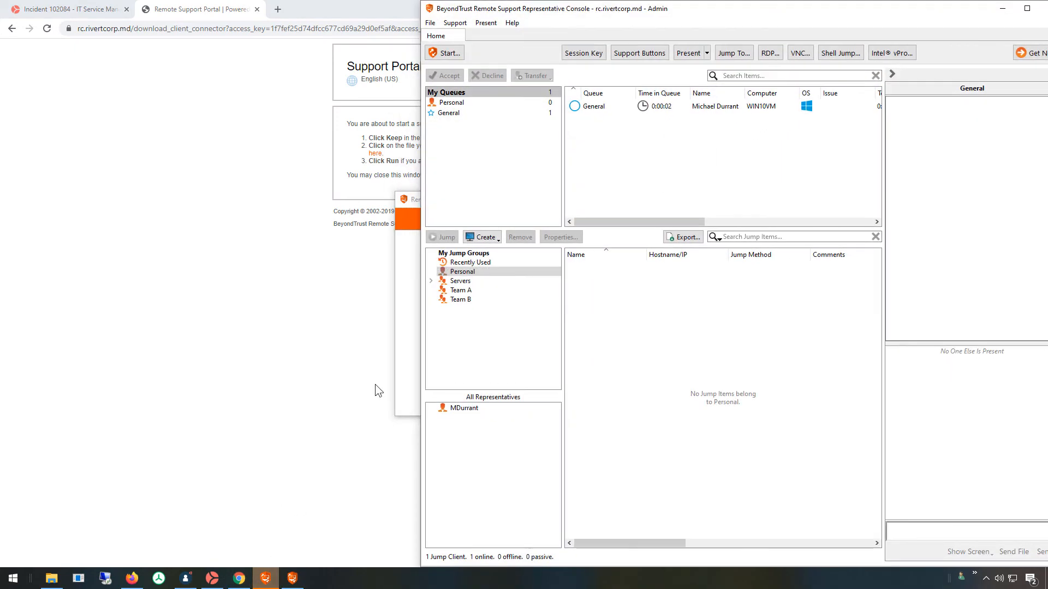
Accept the WIN10VM session waiting in the General queue.
{"action": "left_click", "coordinate": [411, 259]}
{"action": "left_click_drag", "start_coordinate": [467, 199], "coordinate": [136, 235]}
{"action": "double_click", "coordinate": [703, 107]}
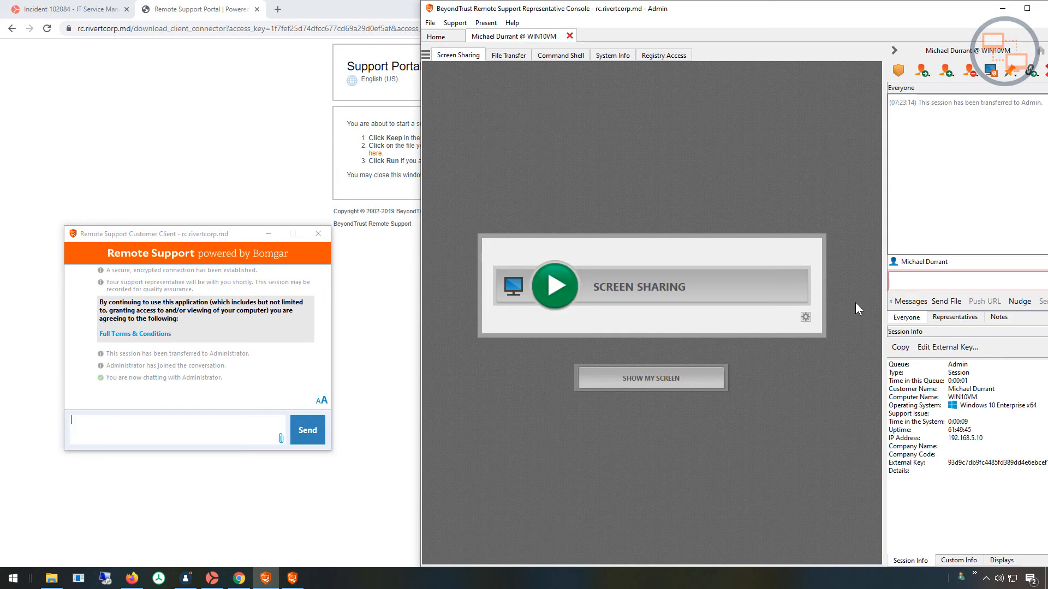
Send the customer the 01 Greeting canned message.
{"action": "mouse_move", "coordinate": [812, 11]}
{"action": "left_mouse_down"}
{"action": "mouse_move", "coordinate": [778, 11]}
{"action": "mouse_move", "coordinate": [792, 10]}
{"action": "left_mouse_up"}
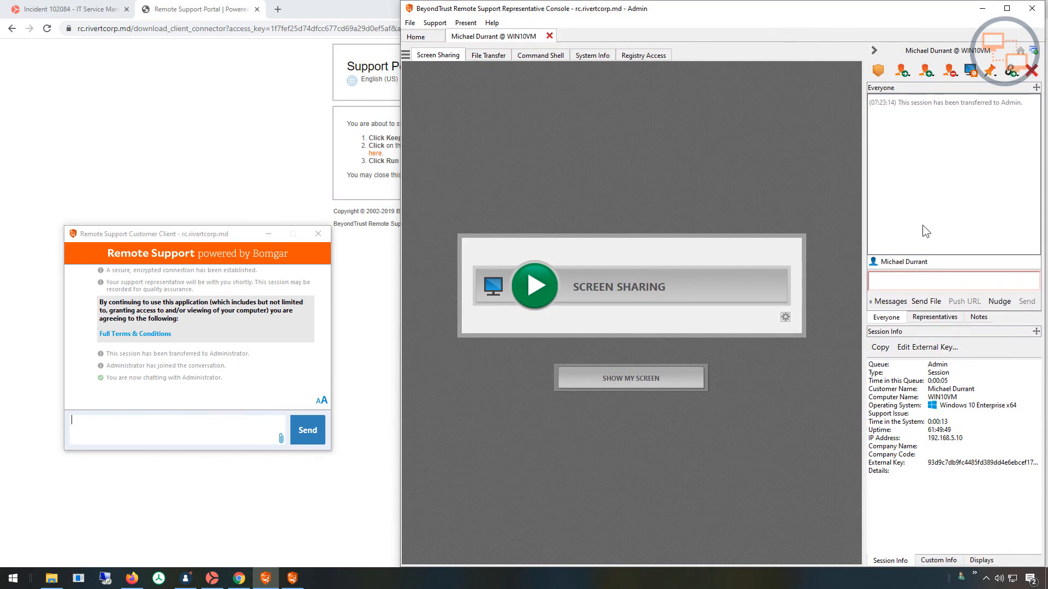
{"action": "left_click", "coordinate": [889, 301]}
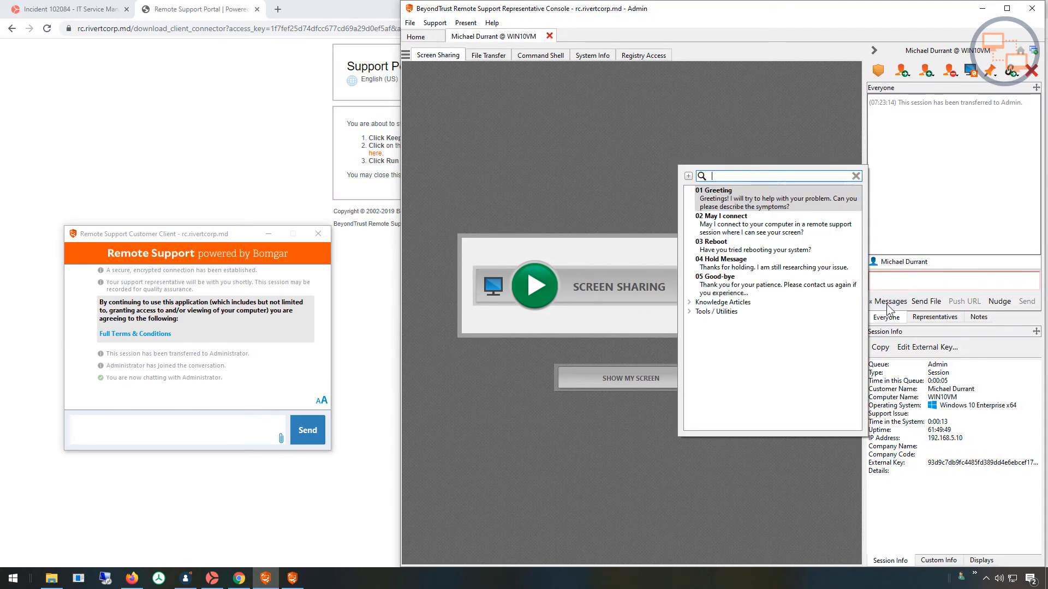
{"action": "left_click", "coordinate": [766, 205]}
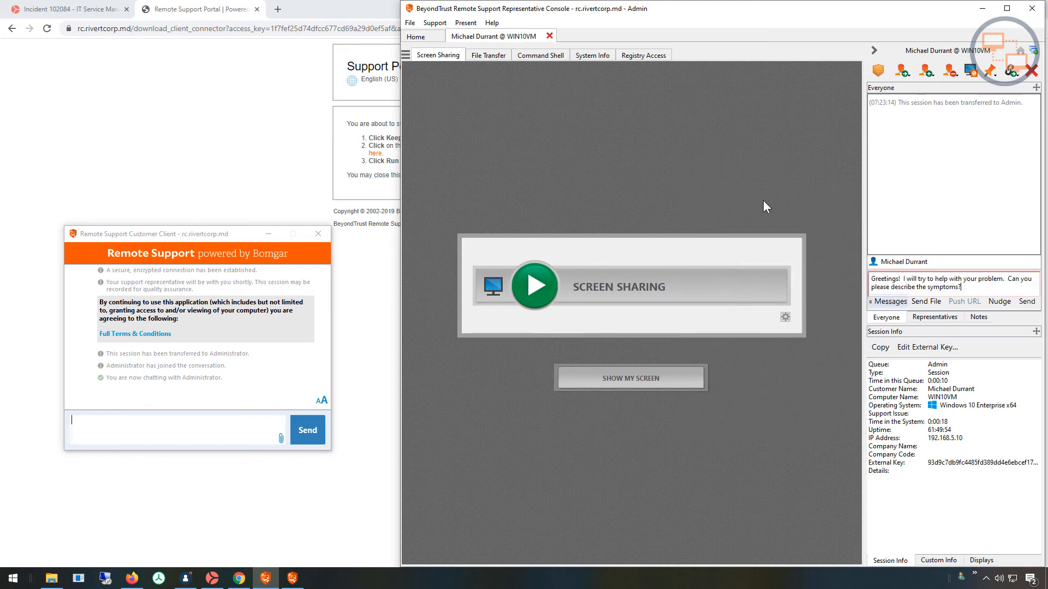
{"action": "left_click", "coordinate": [1026, 301]}
Reply 'can you give me an update please' from the customer's chat client.
{"action": "left_click", "coordinate": [113, 438]}
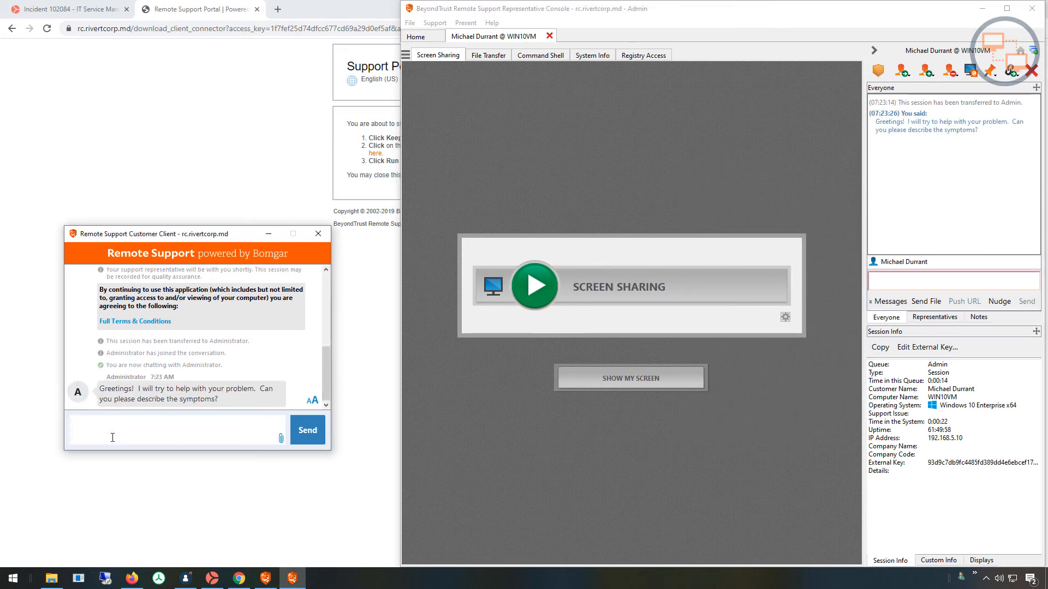
{"action": "type", "text": "can you give me an update pleas"}
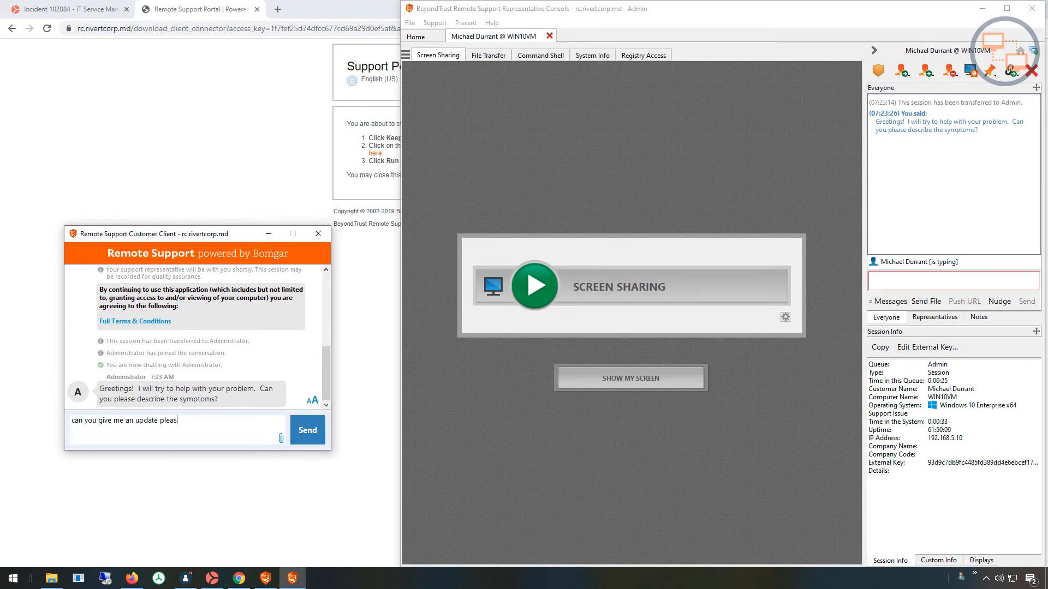
{"action": "type", "text": "e"}
{"action": "key", "text": "Return"}
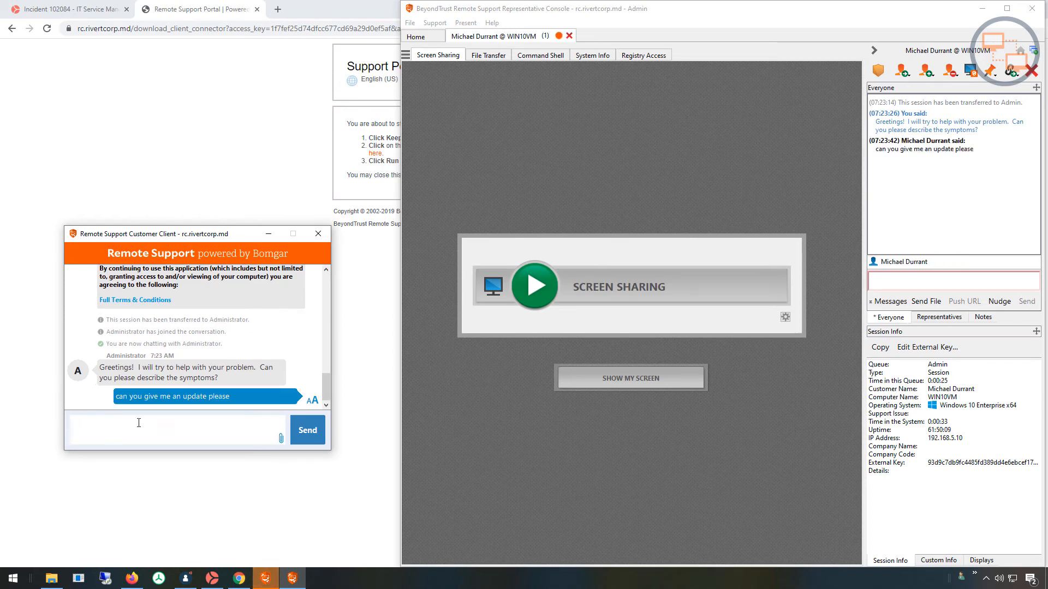
Start screen sharing to view the customer's desktop, then end and close the BeyondTrust support session.
{"action": "left_click", "coordinate": [542, 271]}
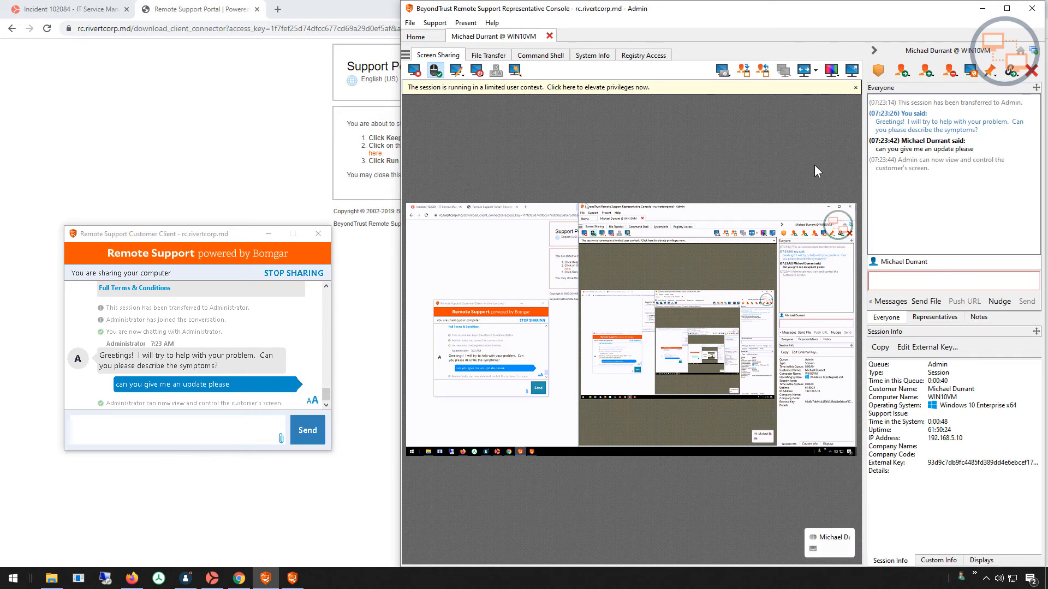
{"action": "left_click", "coordinate": [1031, 71]}
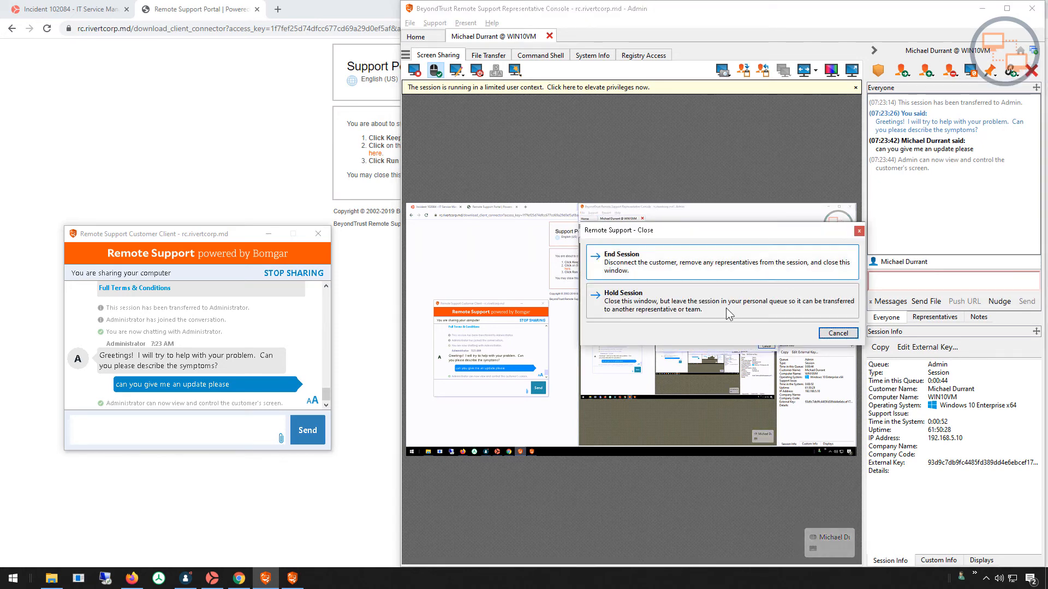
{"action": "left_click", "coordinate": [644, 269]}
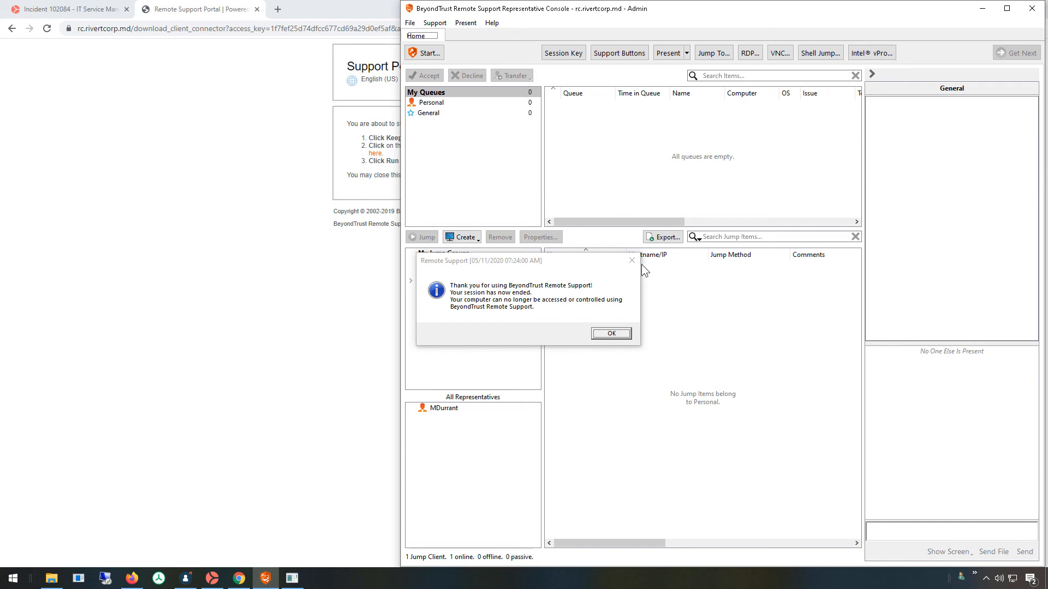
{"action": "left_click", "coordinate": [622, 333]}
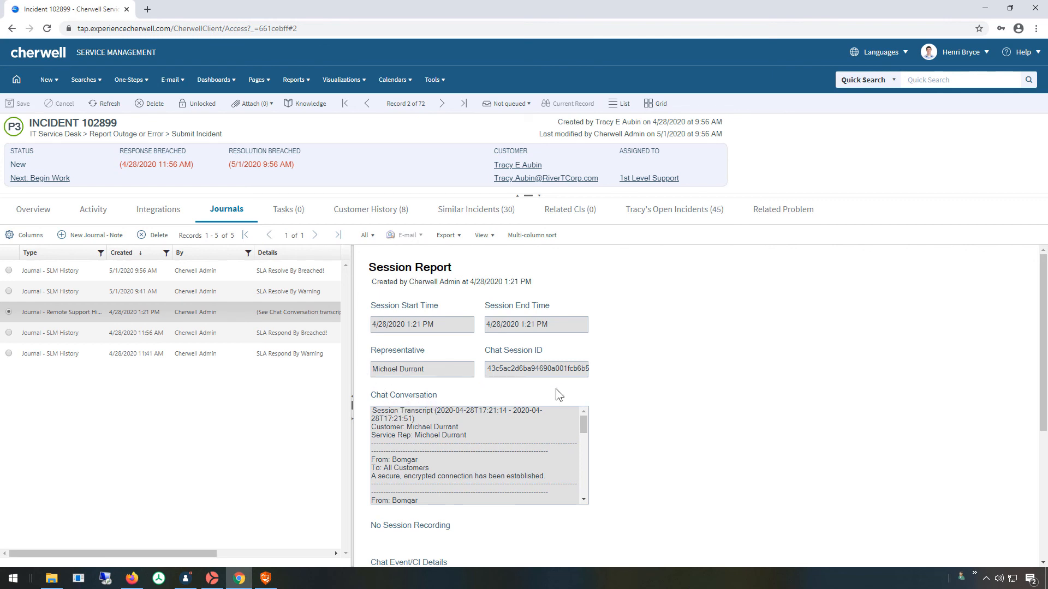
{"action": "left_click_drag", "start_coordinate": [582, 428], "coordinate": [583, 475]}
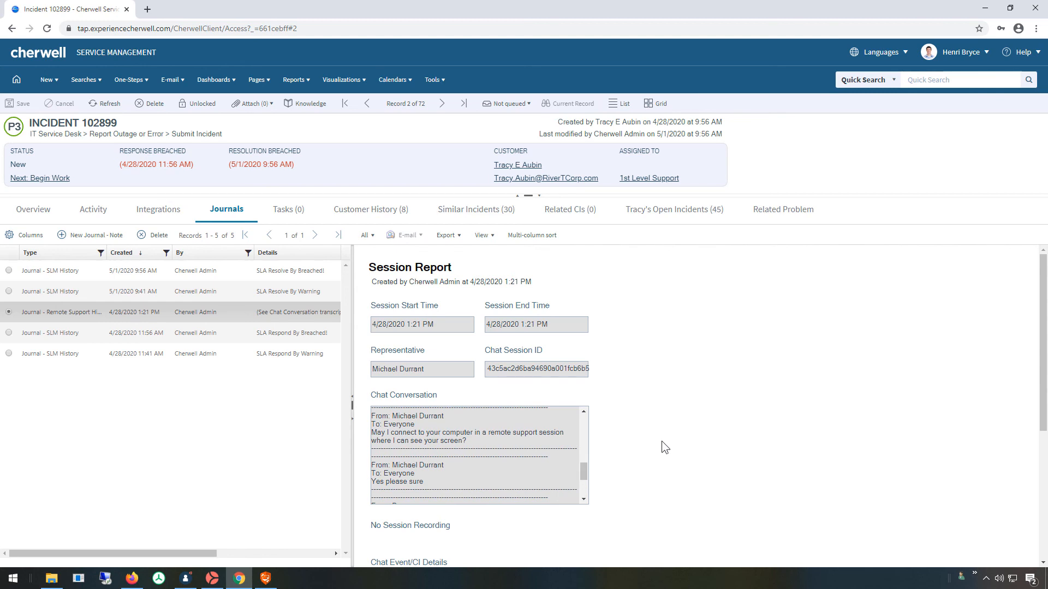
{"action": "scroll", "coordinate": [661, 441], "scroll_direction": "down", "scroll_amount": 2}
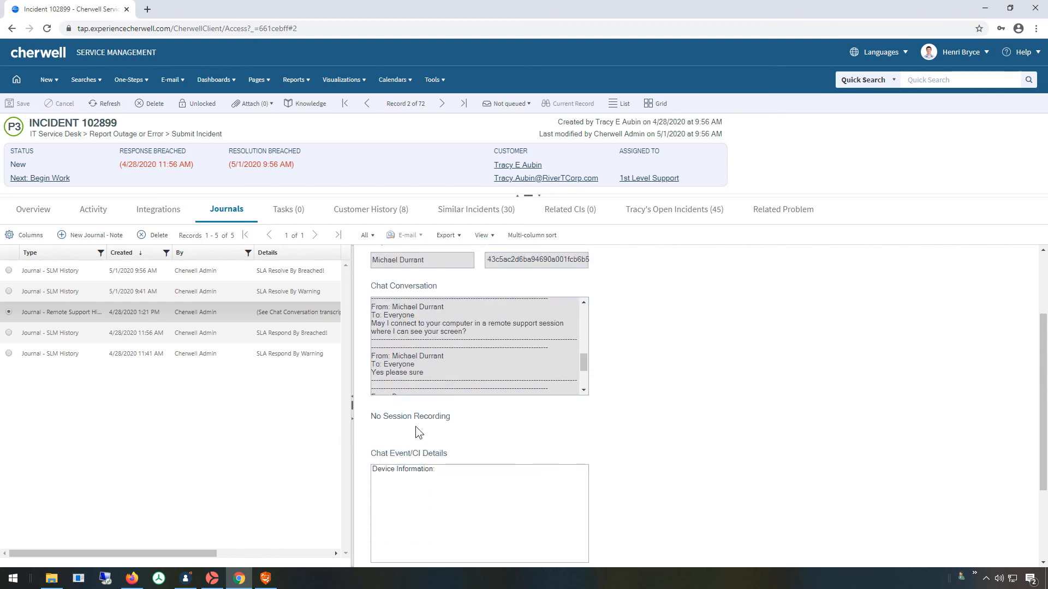
{"action": "scroll", "coordinate": [677, 404], "scroll_direction": "down", "scroll_amount": 1}
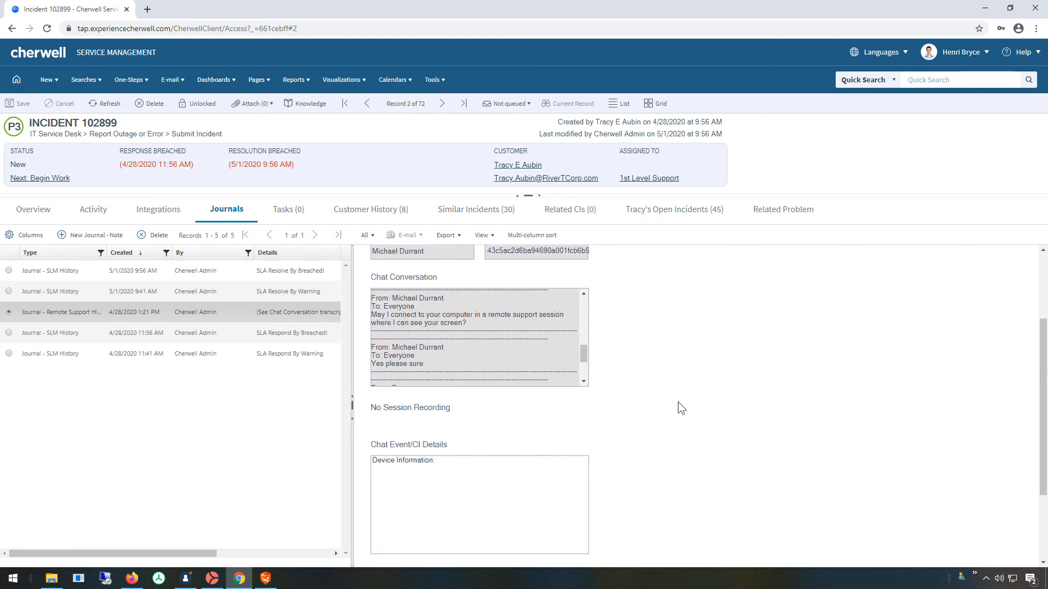
{"action": "scroll", "coordinate": [678, 403], "scroll_direction": "down", "scroll_amount": 2}
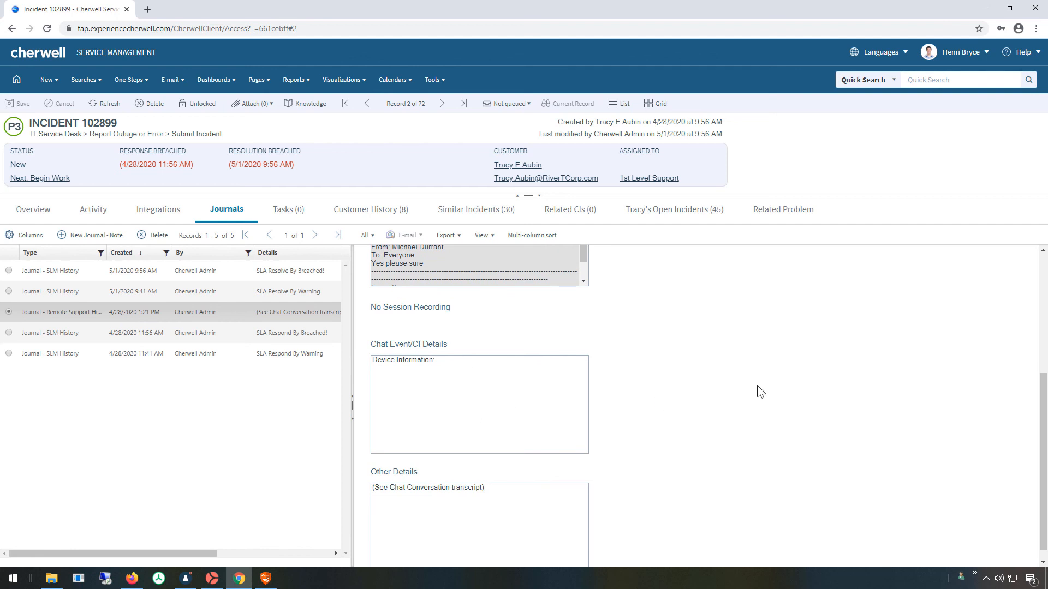
{"action": "scroll", "coordinate": [758, 387], "scroll_direction": "down", "scroll_amount": 1}
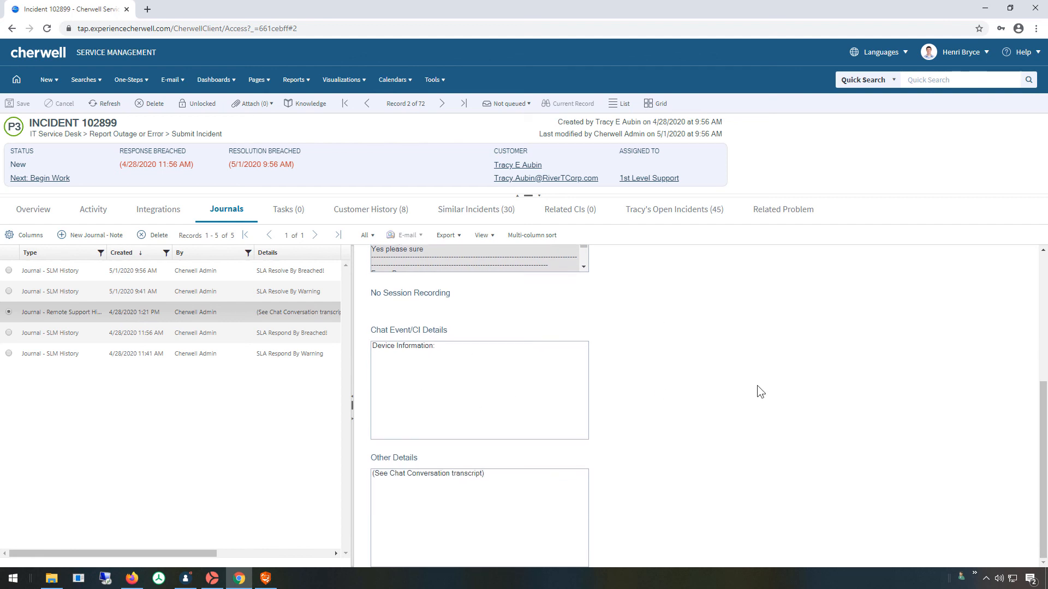
{"action": "scroll", "coordinate": [758, 386], "scroll_direction": "up", "scroll_amount": 4}
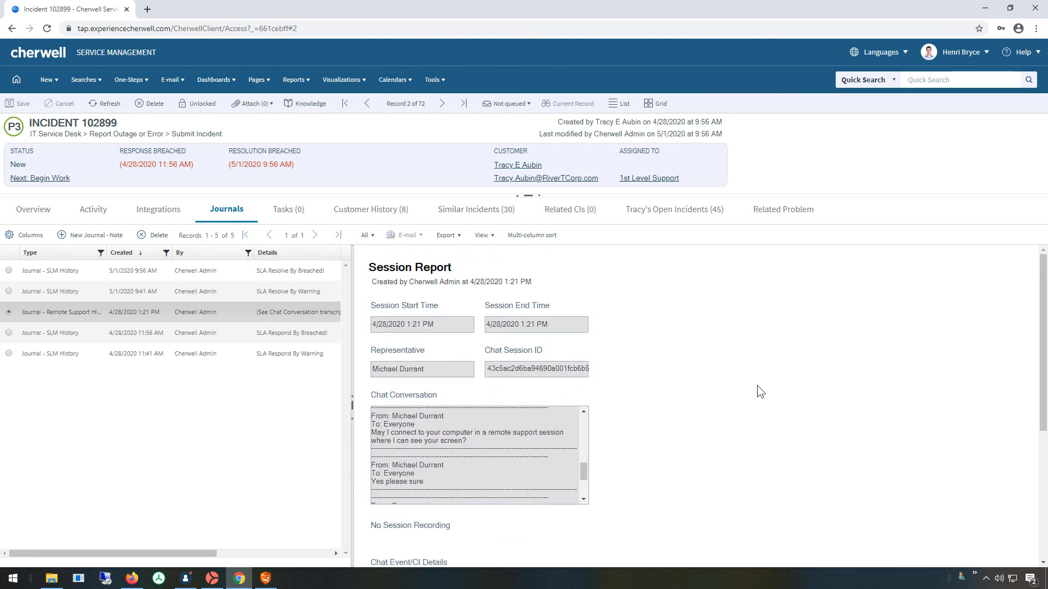